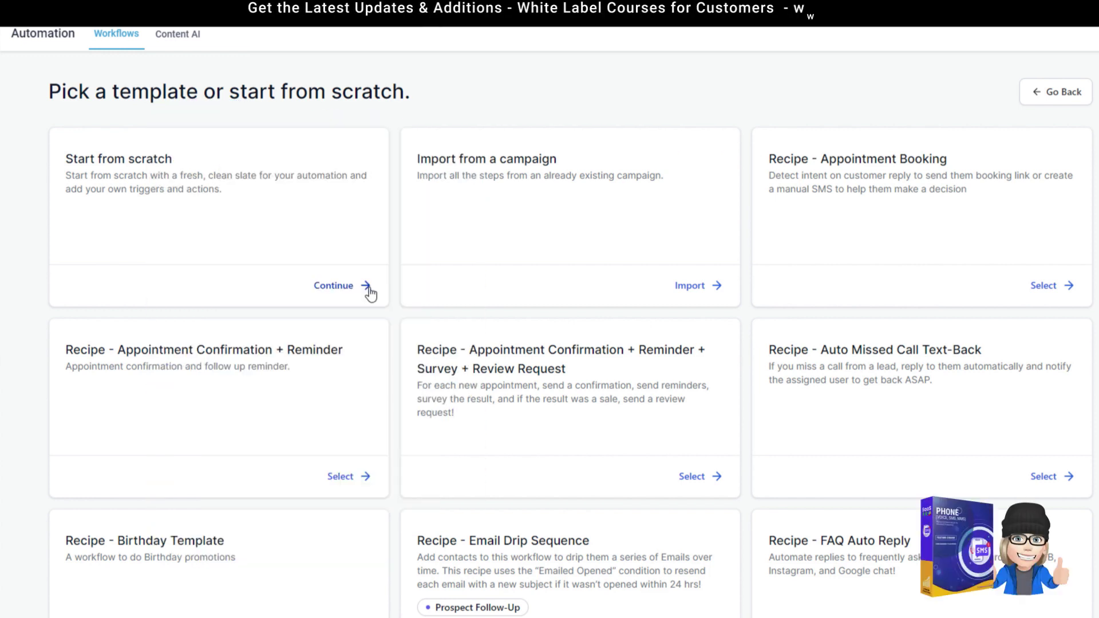
Start a blank workflow from scratch and bring up its trigger list.
{"action": "left_click", "coordinate": [336, 291]}
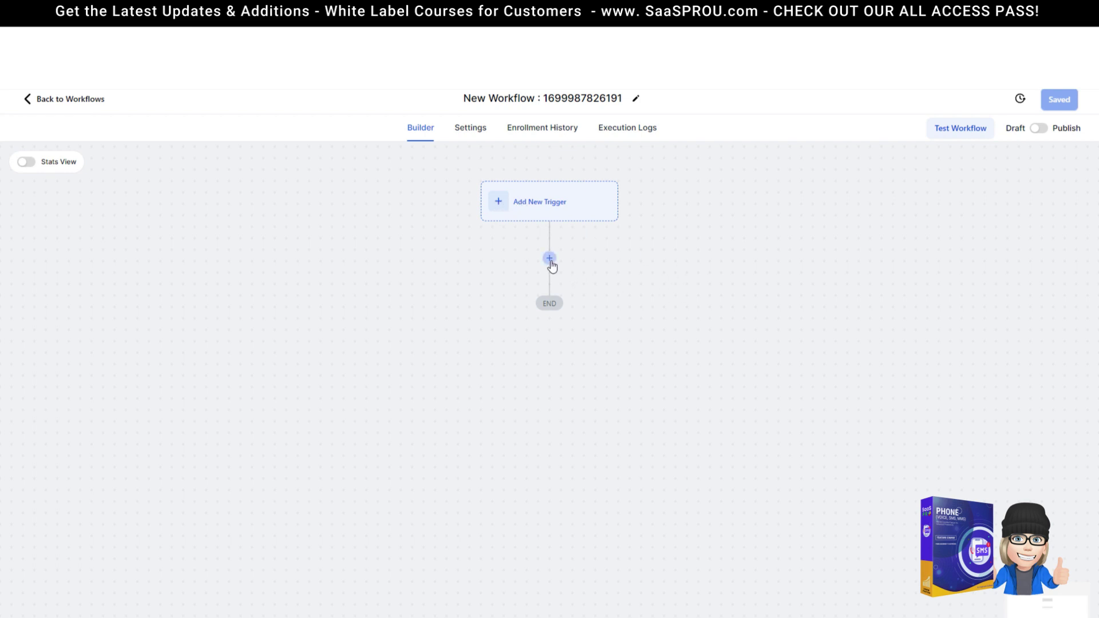
{"action": "left_click", "coordinate": [548, 211]}
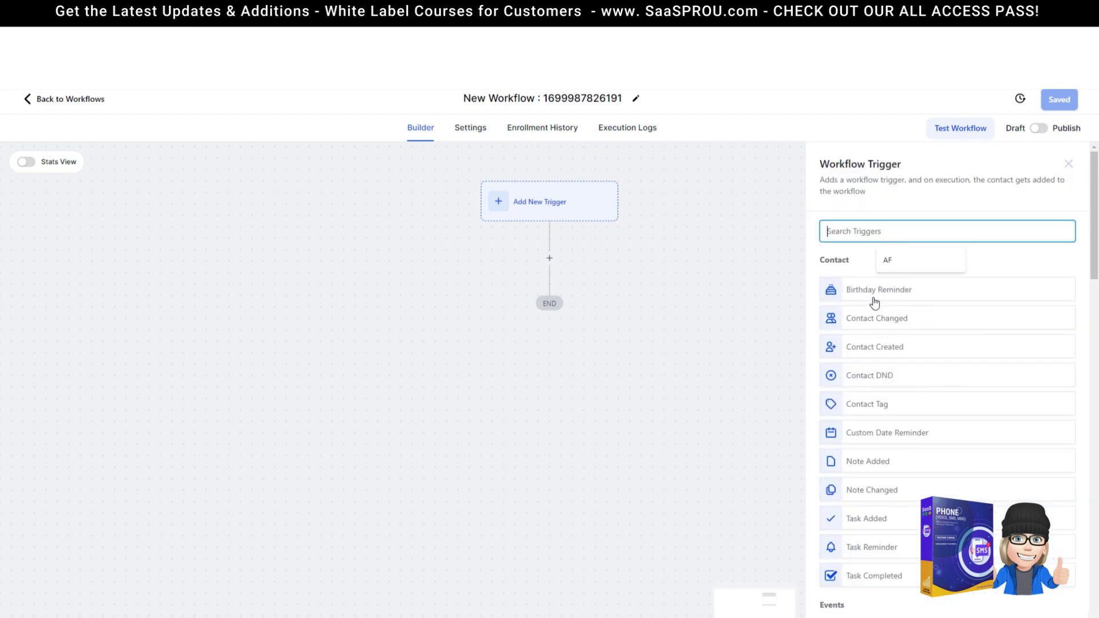
Browse the Contact and Events triggers, then add an action step after the trigger.
{"action": "scroll", "coordinate": [877, 304], "scroll_direction": "down", "scroll_amount": 3}
{"action": "scroll", "coordinate": [950, 492], "scroll_direction": "down", "scroll_amount": 1}
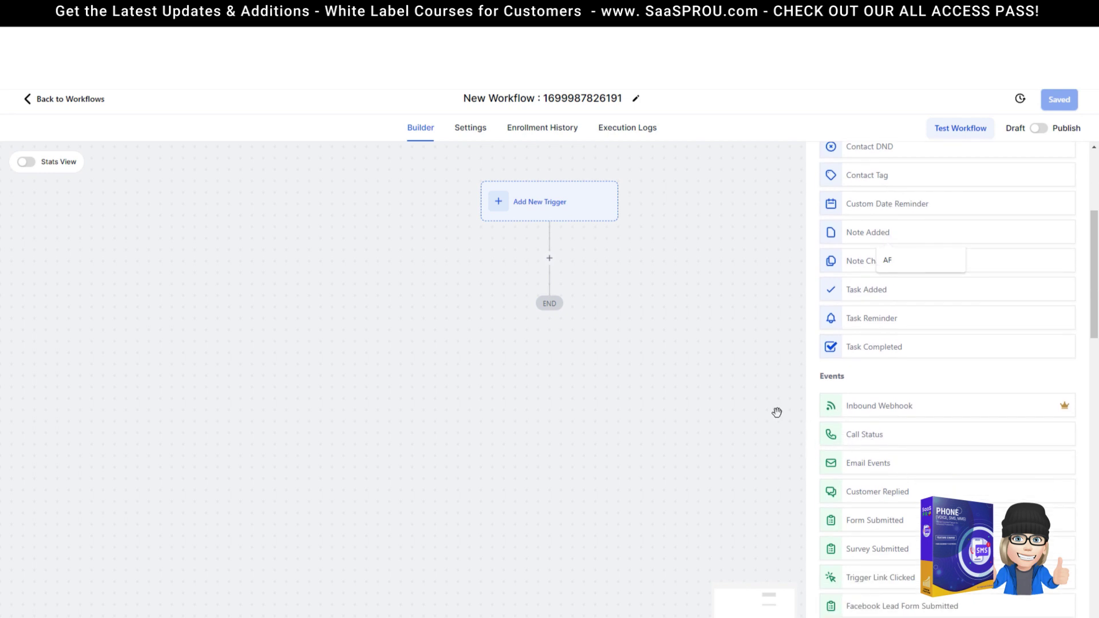
{"action": "scroll", "coordinate": [562, 169], "scroll_direction": "up", "scroll_amount": 1}
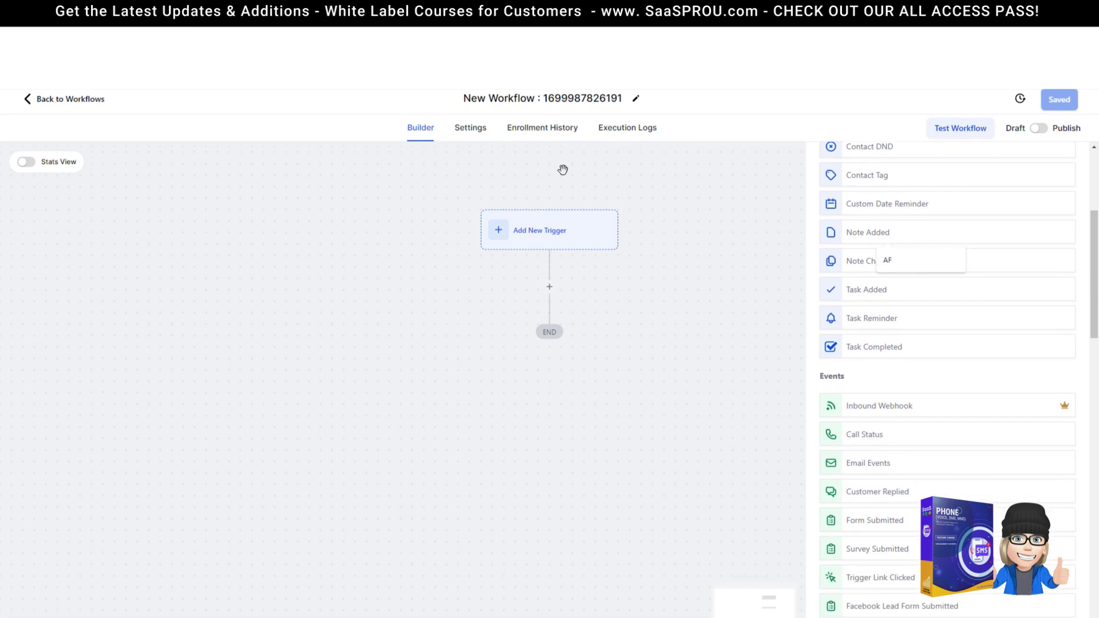
{"action": "scroll", "coordinate": [563, 170], "scroll_direction": "up", "scroll_amount": 2}
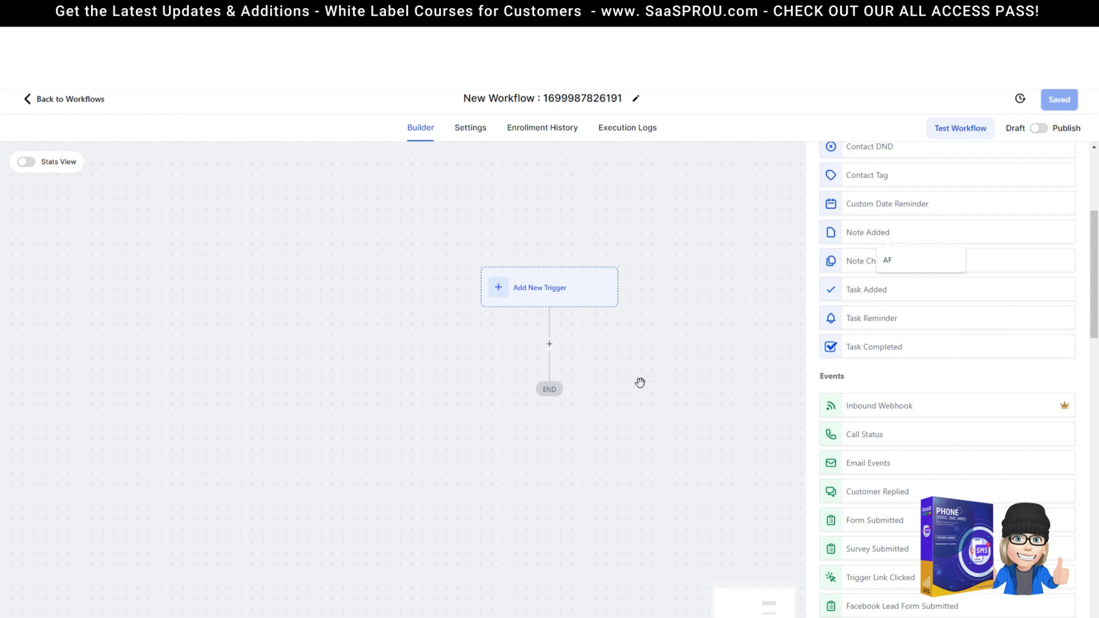
{"action": "left_click", "coordinate": [549, 344]}
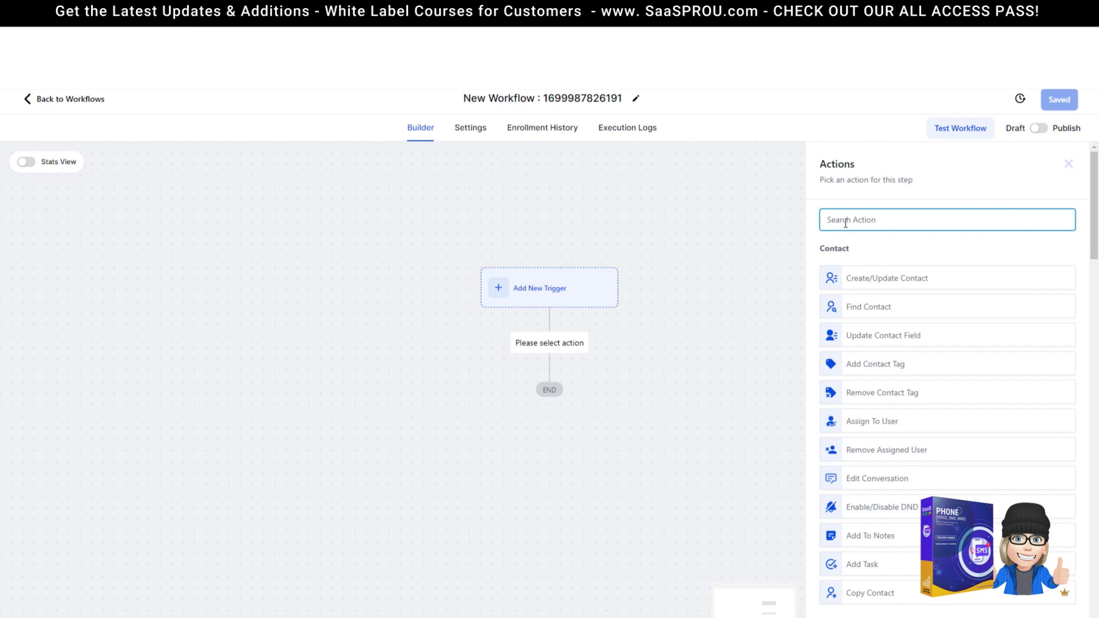
Search the actions for 'v', 'man', then 'send', and pick Send SMS.
{"action": "type", "text": "v"}
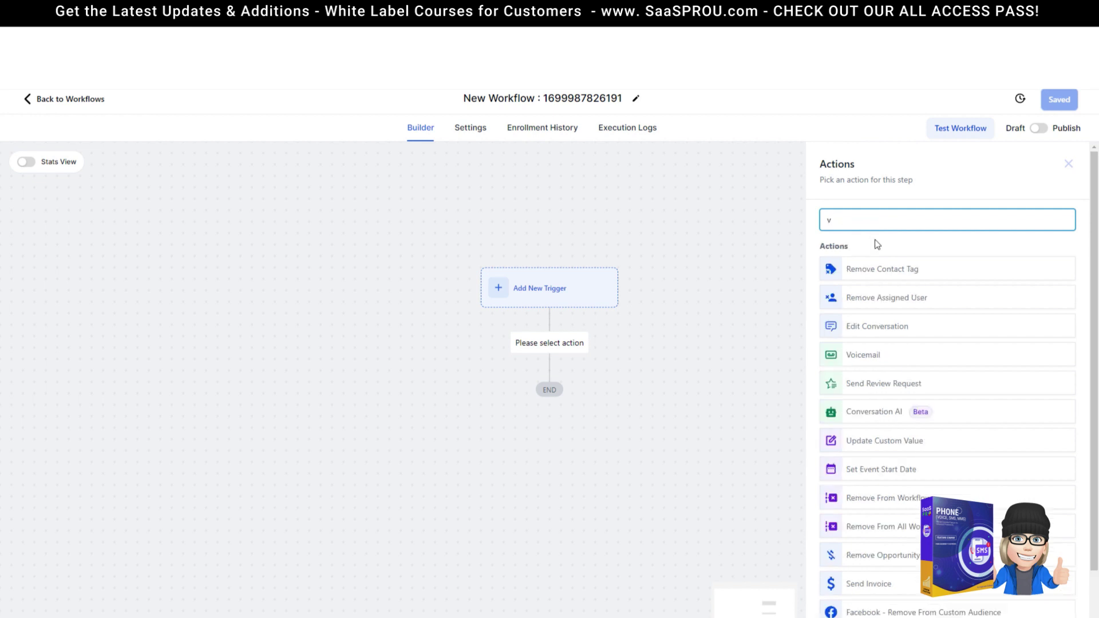
{"action": "left_click_drag", "start_coordinate": [862, 361], "coordinate": [687, 364]}
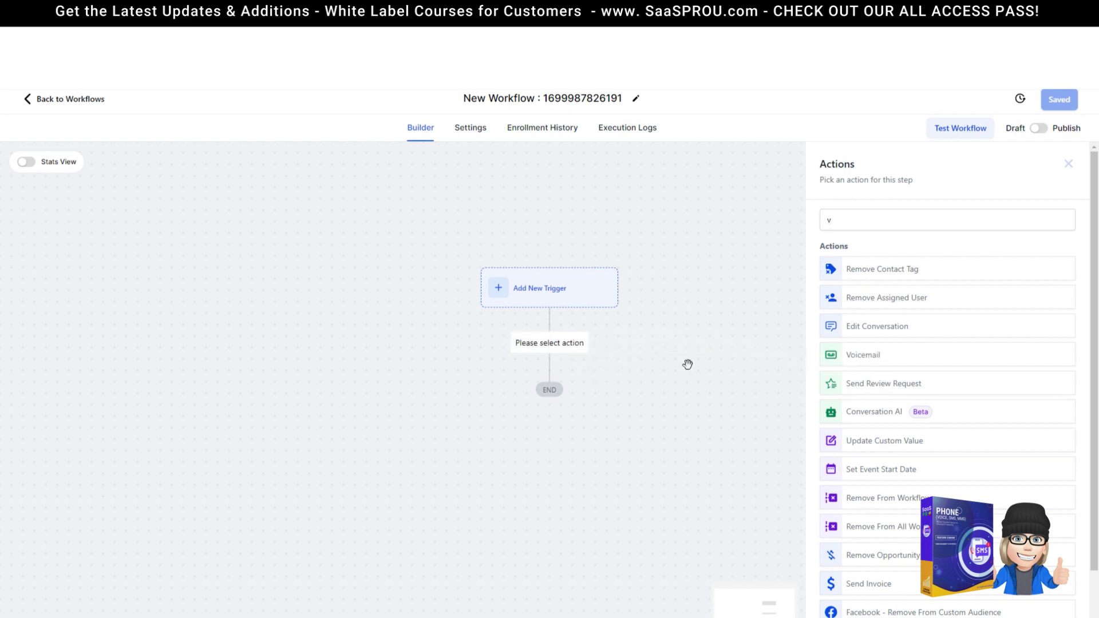
{"action": "double_click", "coordinate": [856, 223]}
{"action": "type", "text": "man"}
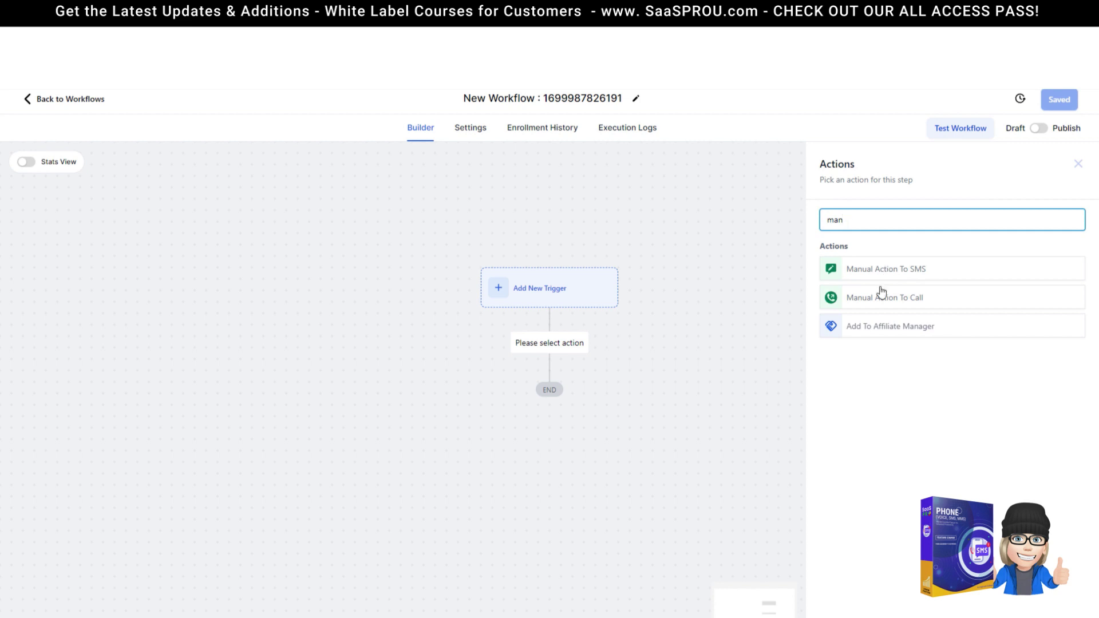
{"action": "left_click_drag", "start_coordinate": [861, 221], "coordinate": [792, 211]}
{"action": "type", "text": "send"}
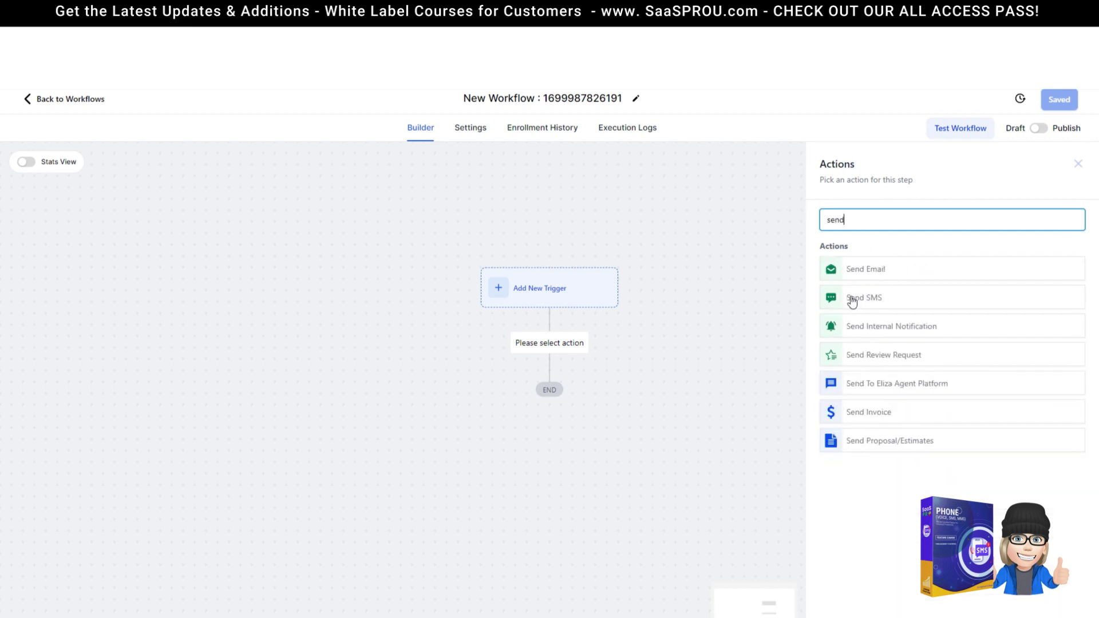
{"action": "left_click", "coordinate": [894, 303]}
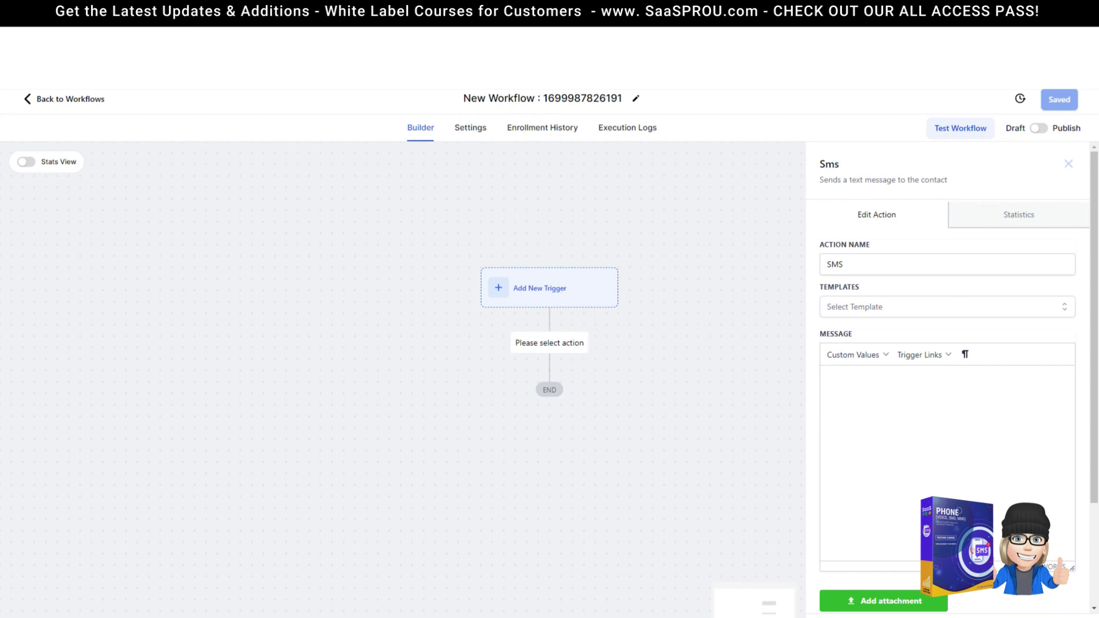
Reselect Send SMS via a 'send' search and place the cursor in its empty message.
{"action": "left_click", "coordinate": [1069, 165]}
{"action": "type", "text": "send"}
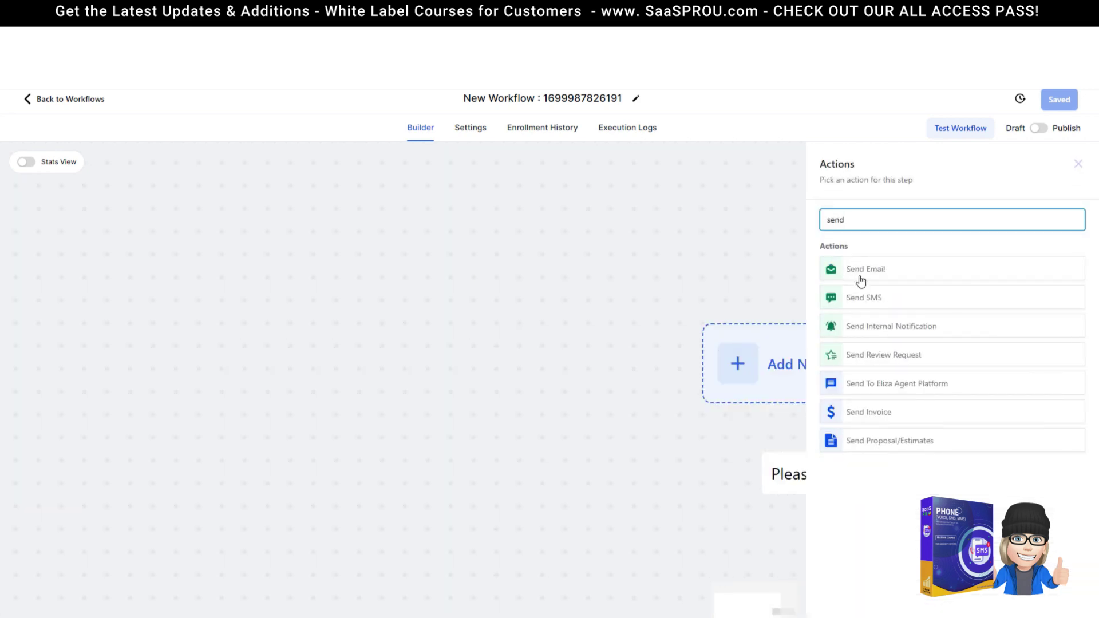
{"action": "left_click", "coordinate": [879, 299]}
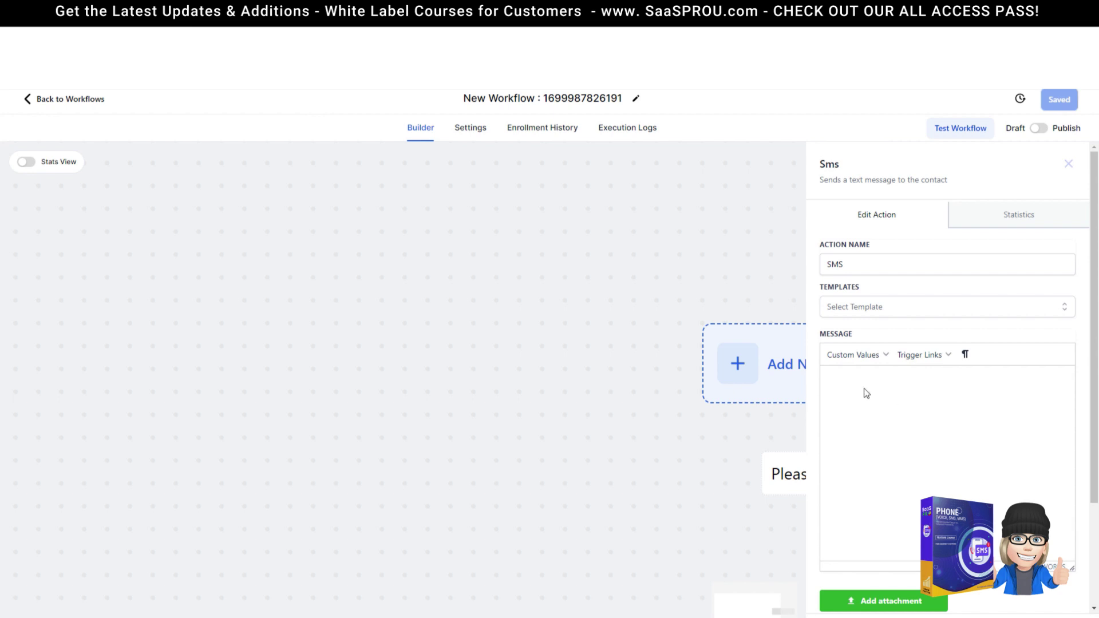
{"action": "left_click", "coordinate": [906, 451]}
{"action": "scroll", "coordinate": [885, 596], "scroll_direction": "down", "scroll_amount": 2}
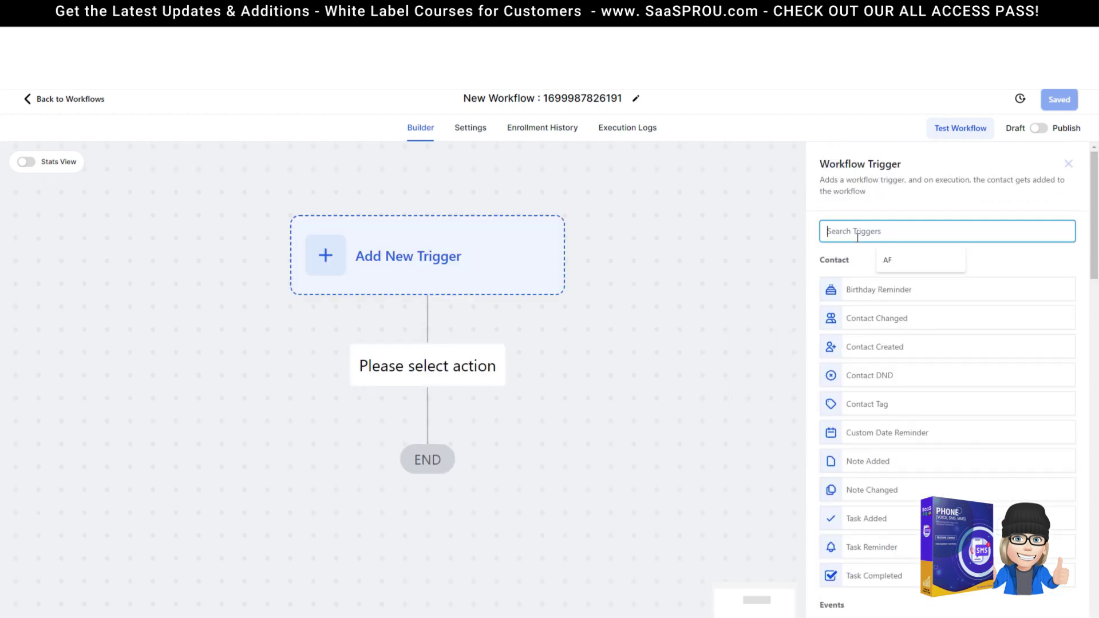
Search the triggers for 'ssend', then clear the search text.
{"action": "type", "text": "ssend"}
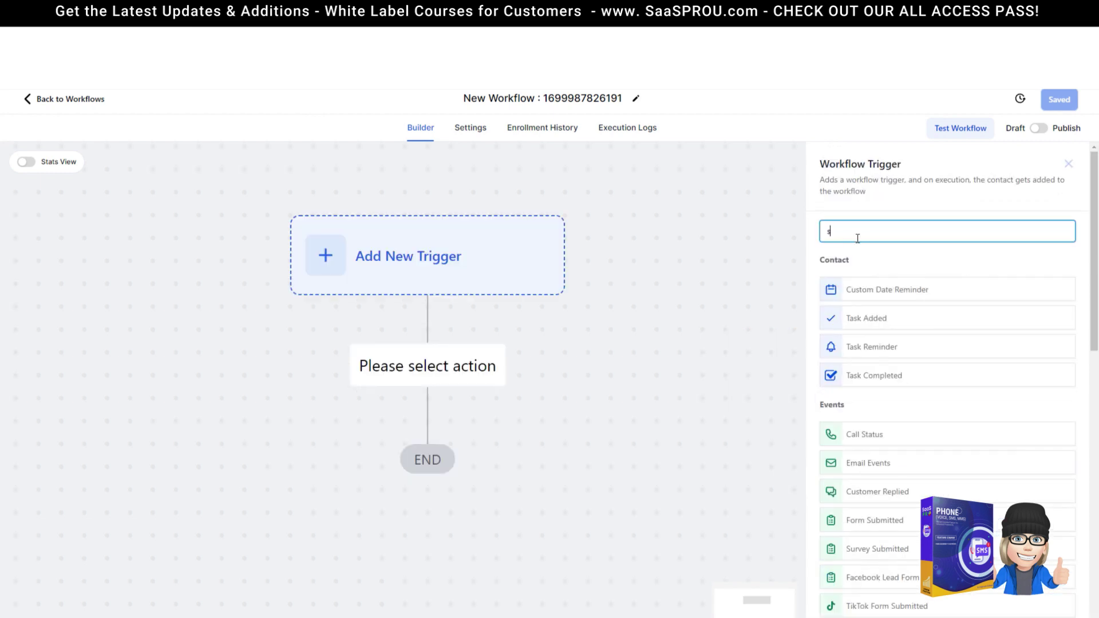
{"action": "left_click_drag", "start_coordinate": [853, 235], "coordinate": [807, 236]}
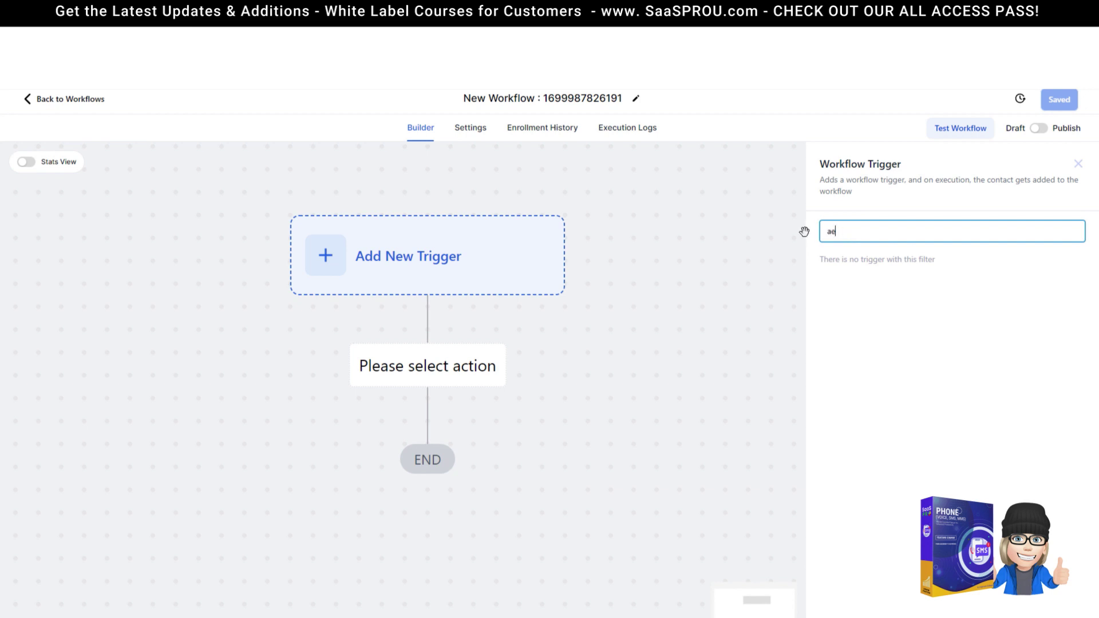
{"action": "key", "text": "BackSpace"}
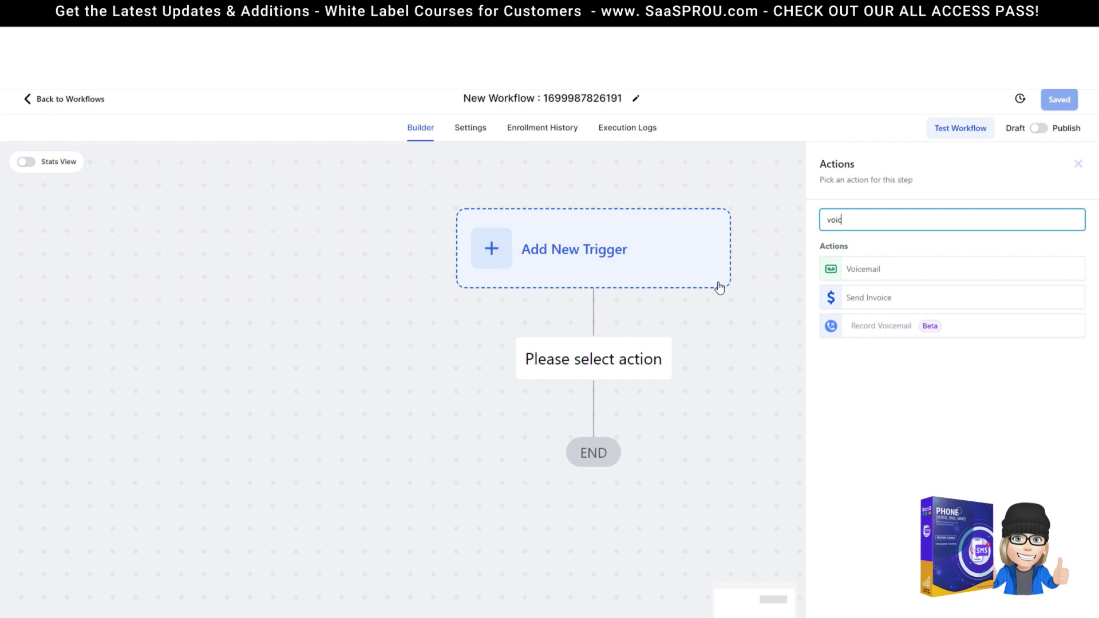
Return from the builder to the workflow template gallery.
{"action": "left_click", "coordinate": [99, 97]}
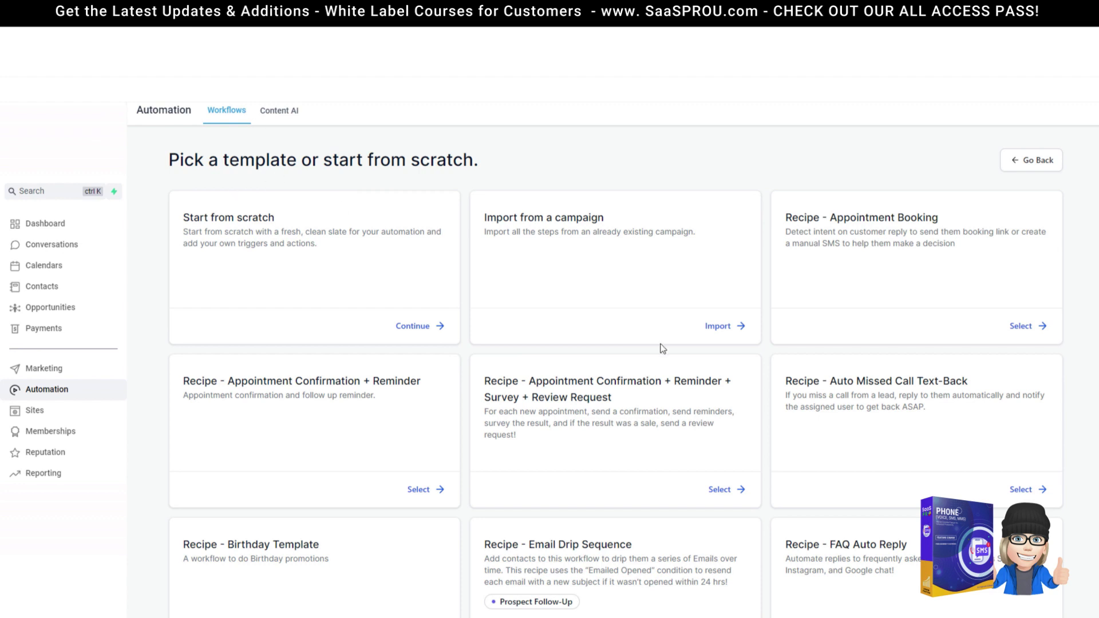
Scroll the recipe templates down to No-Show Nurture, then go to Reputation.
{"action": "scroll", "coordinate": [538, 413], "scroll_direction": "down", "scroll_amount": 3}
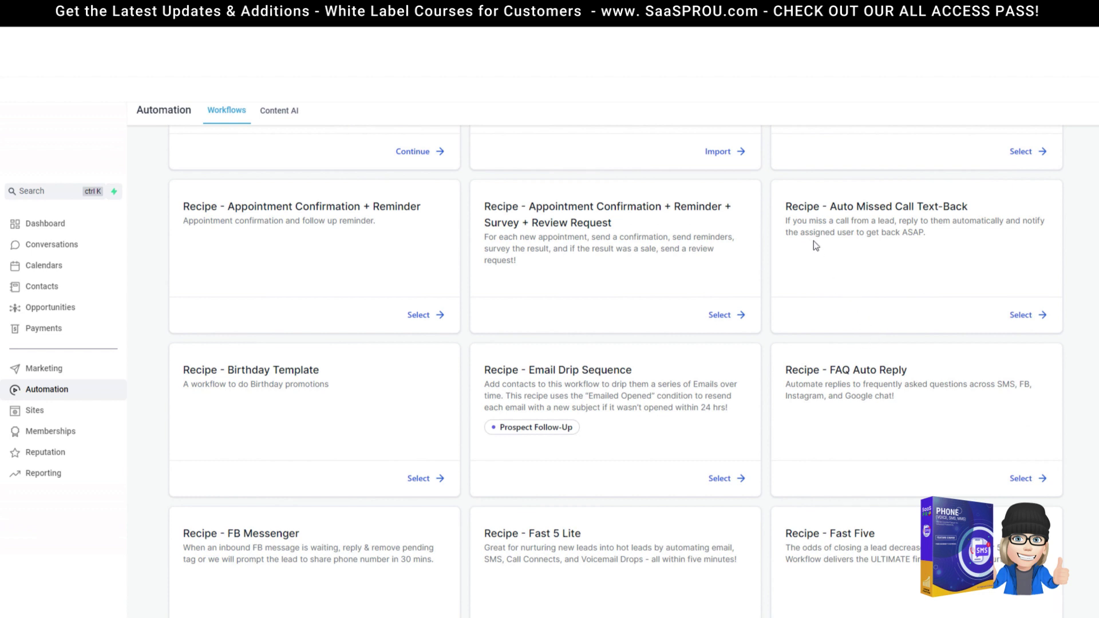
{"action": "scroll", "coordinate": [261, 399], "scroll_direction": "down", "scroll_amount": 1}
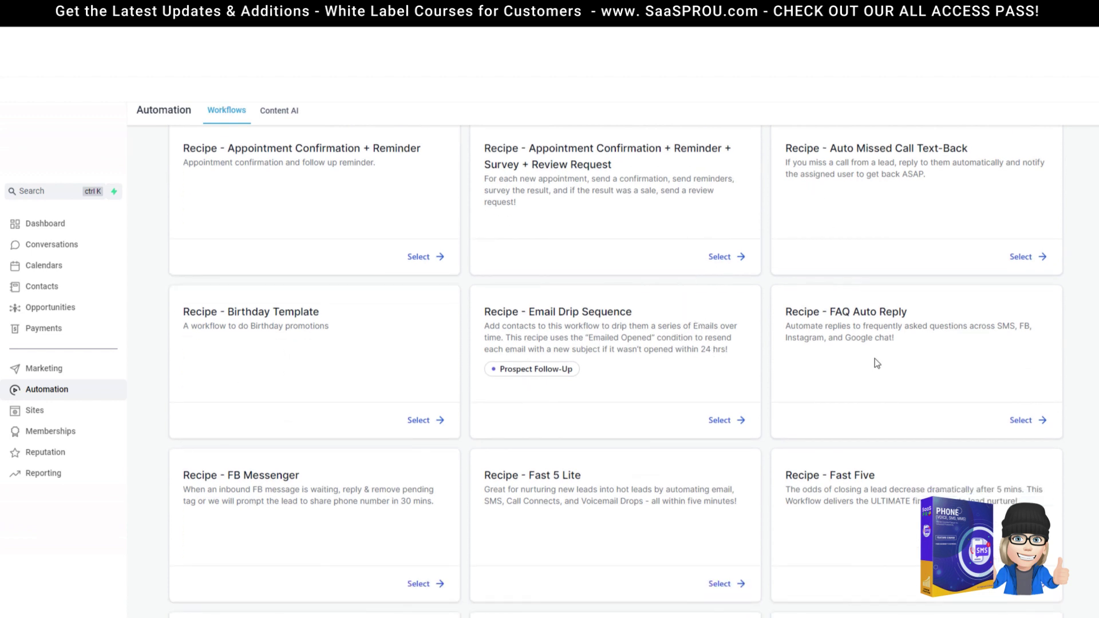
{"action": "scroll", "coordinate": [355, 446], "scroll_direction": "down", "scroll_amount": 7}
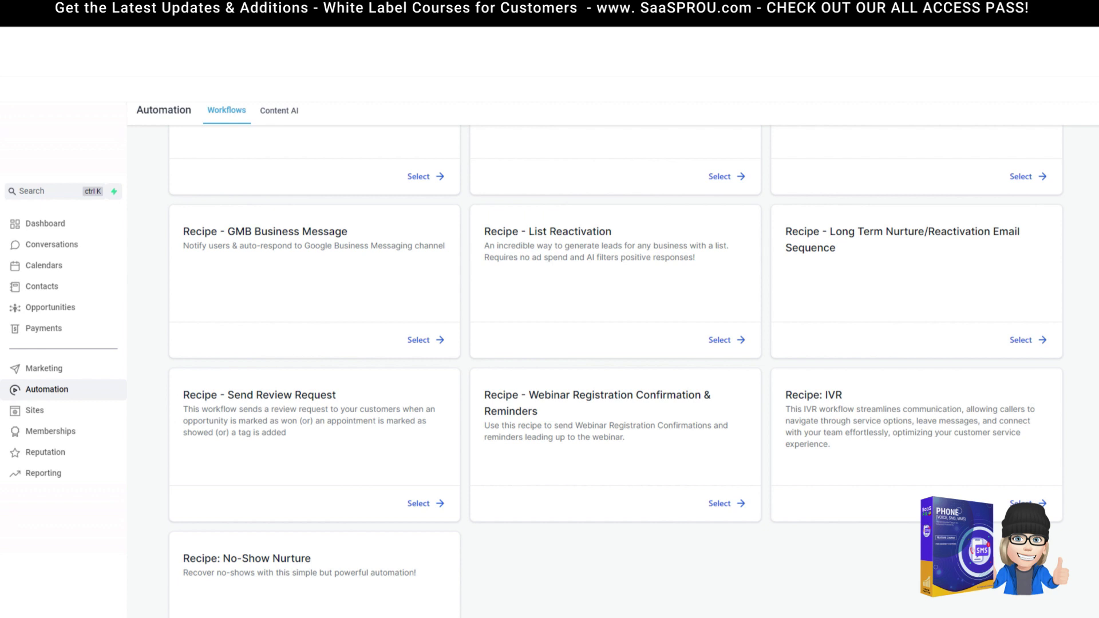
{"action": "left_click", "coordinate": [55, 451]}
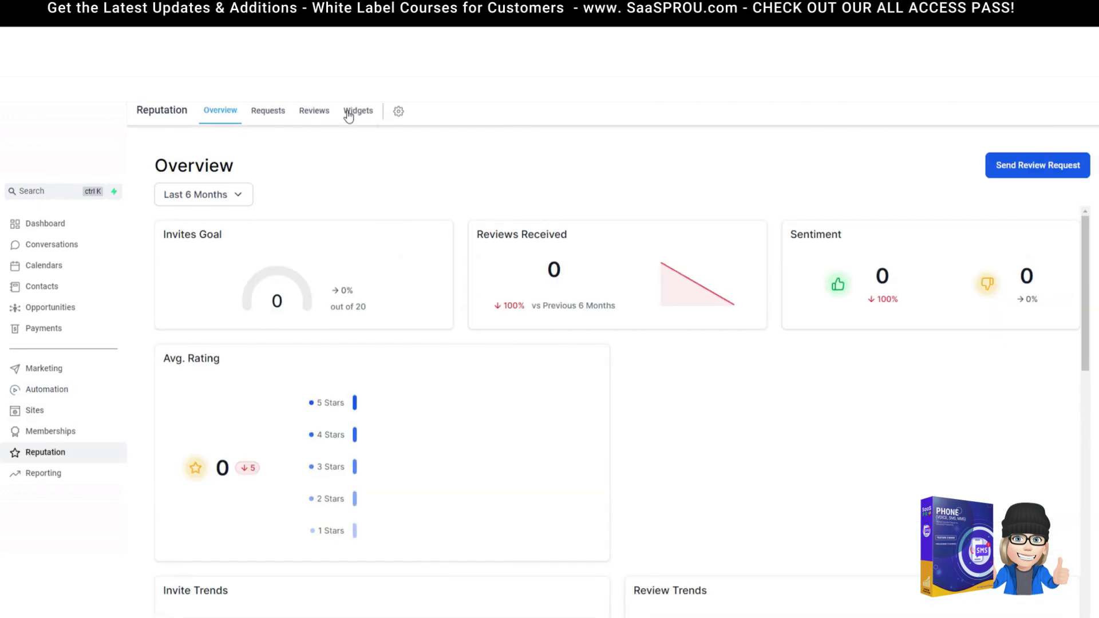
Open the Reputation Management settings and scroll to the SMS Review Requests message.
{"action": "left_click", "coordinate": [399, 111]}
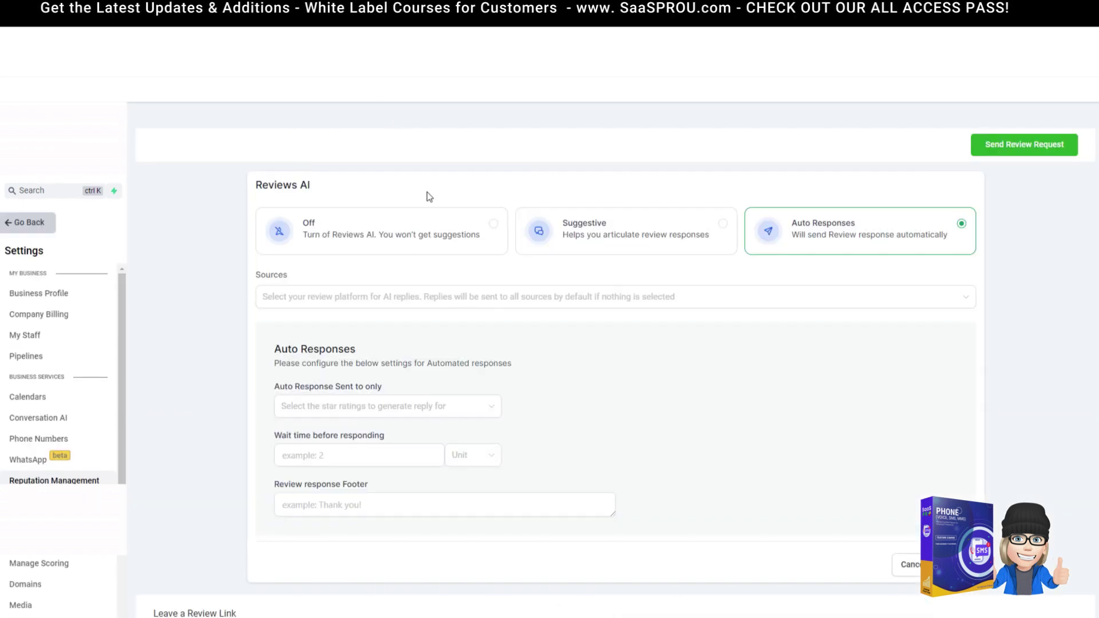
{"action": "scroll", "coordinate": [371, 445], "scroll_direction": "down", "scroll_amount": 6}
{"action": "scroll", "coordinate": [371, 445], "scroll_direction": "down", "scroll_amount": 5}
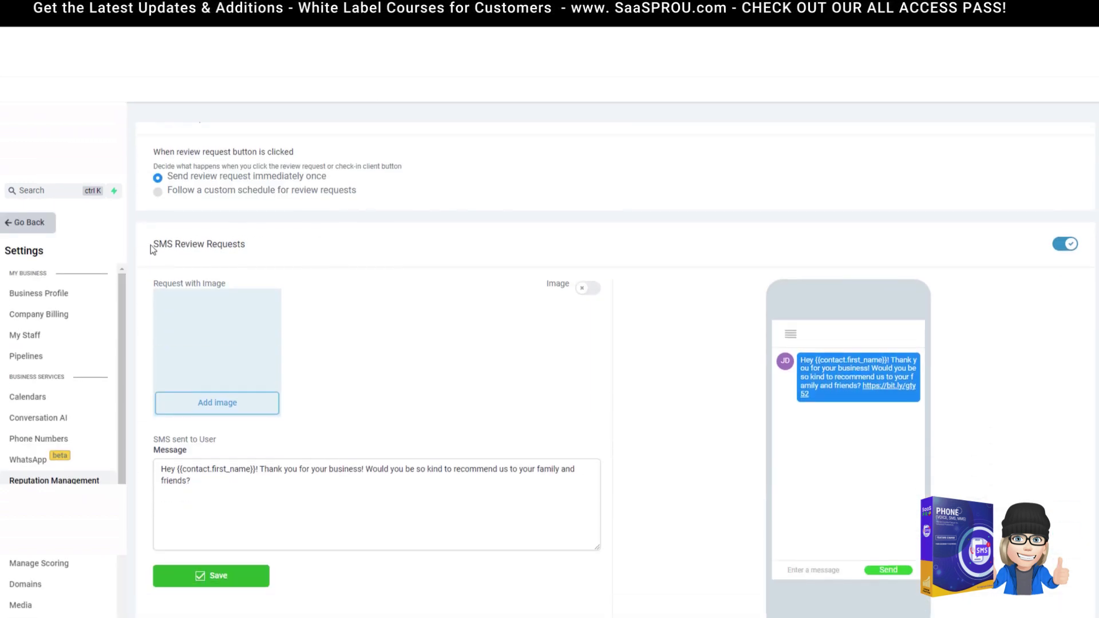